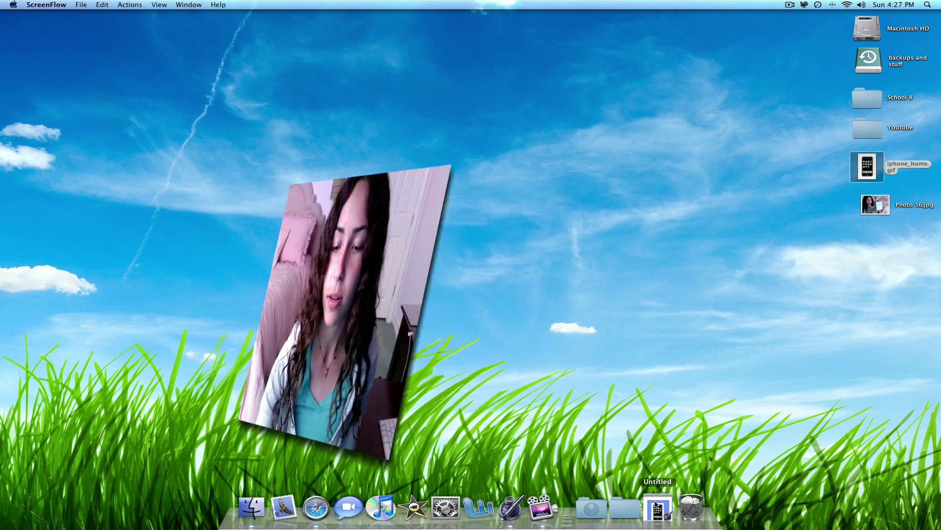
Open the Untitled Pages document from the Dock
left_click(656, 505)
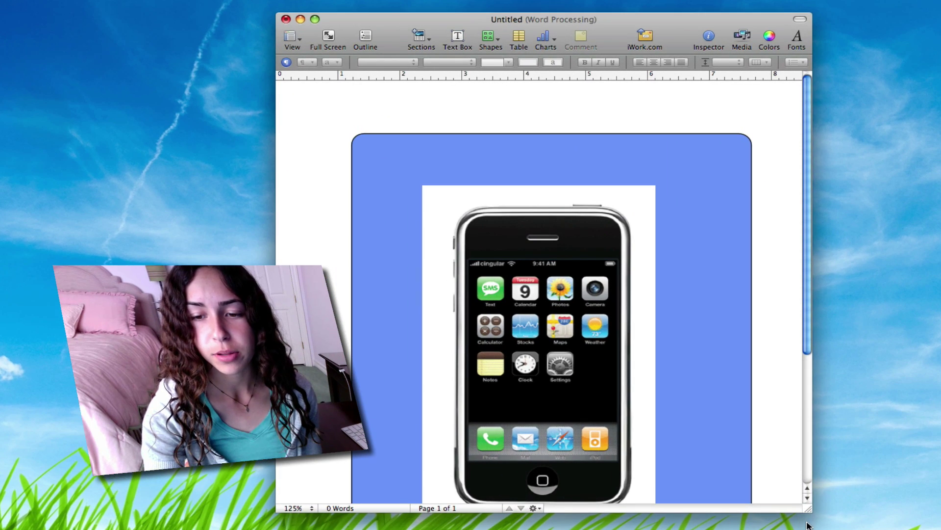
Widen the Untitled window, select the iPhone image, and shift the window left
left_click_drag(628, 406, 668, 416)
left_click_drag(860, 529, 875, 529)
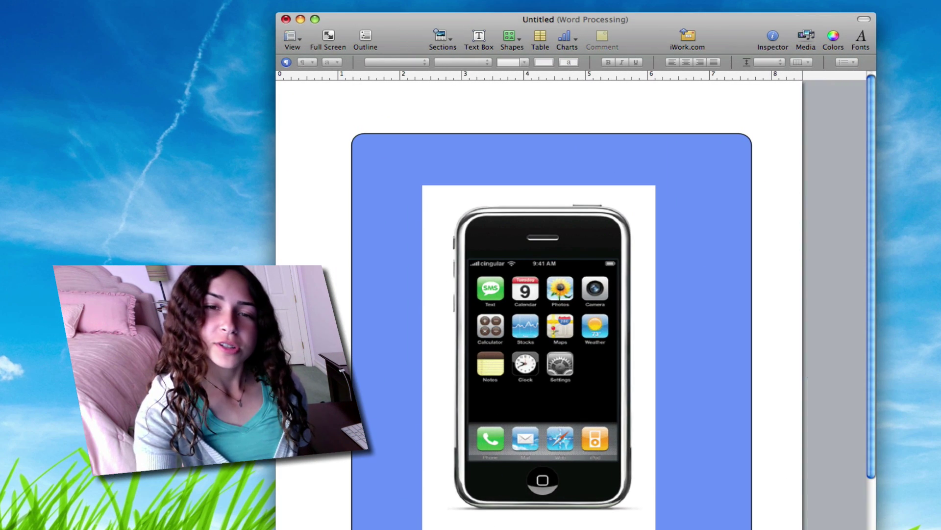
scroll(473, 490, "down", 4)
scroll(484, 454, "up", 2)
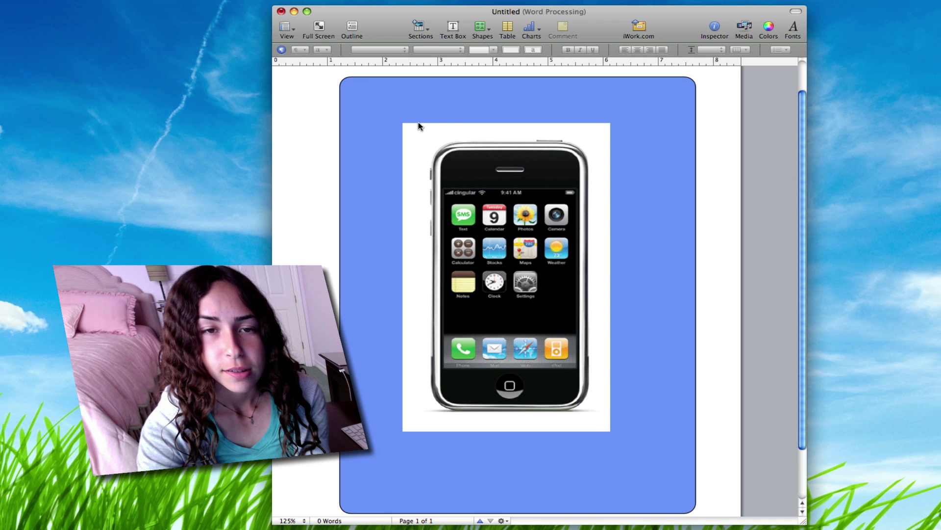
left_click(434, 210)
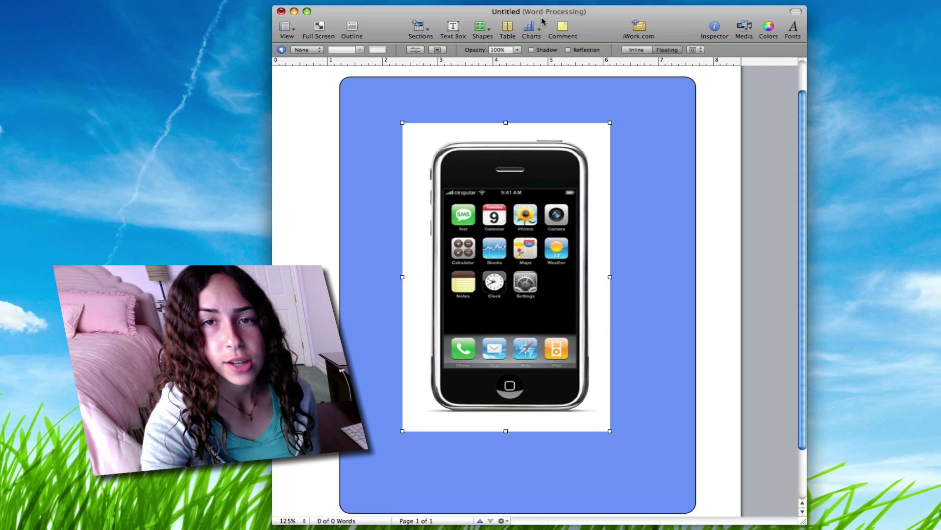
left_click_drag(542, 19, 514, 20)
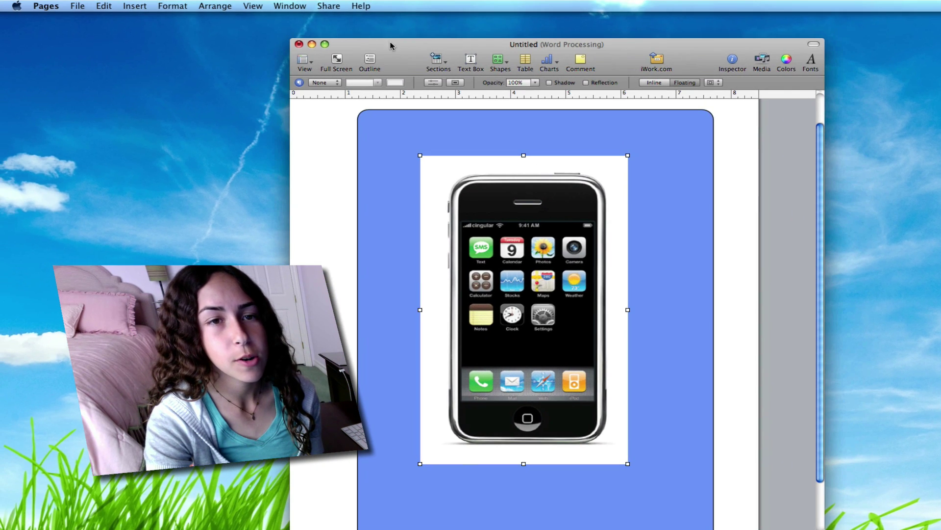
Nudge the iPhone image slightly down and to the right
left_click(171, 5)
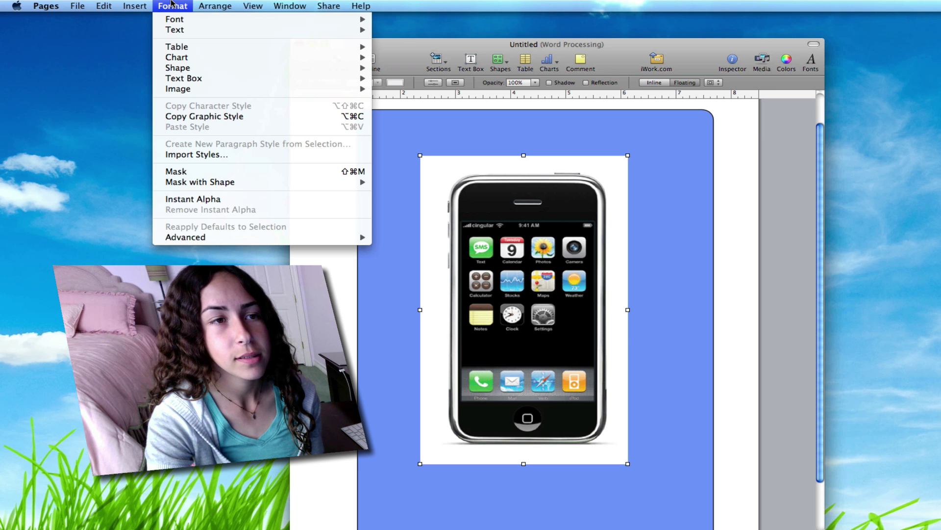
left_click(510, 46)
mouse_move(526, 228)
left_mouse_down()
mouse_move(538, 240)
mouse_move(536, 229)
left_mouse_up()
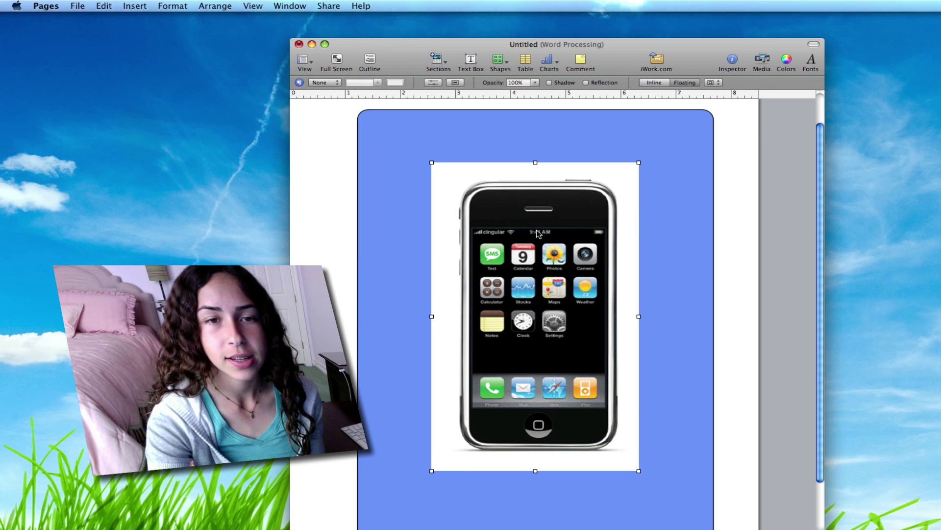
Apply Format > Instant Alpha to make the iPhone image's white background transparent
left_click(173, 6)
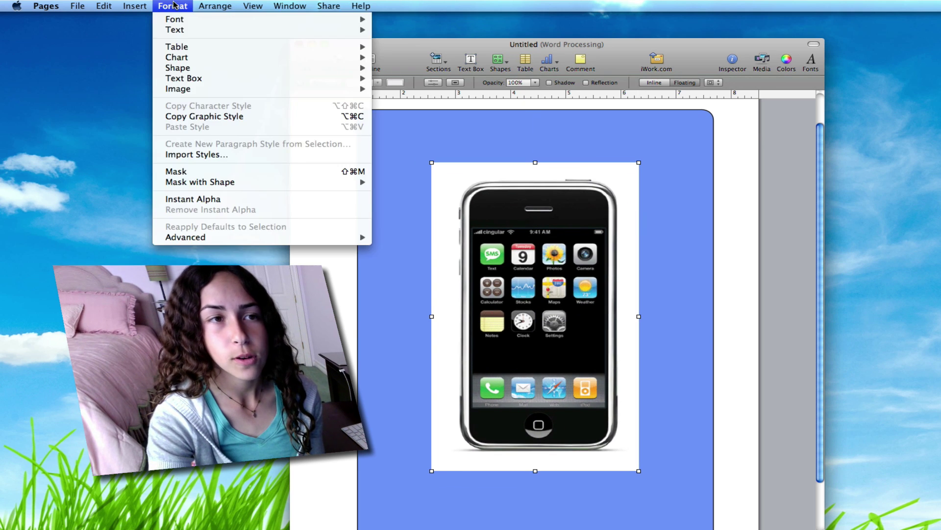
left_click(205, 199)
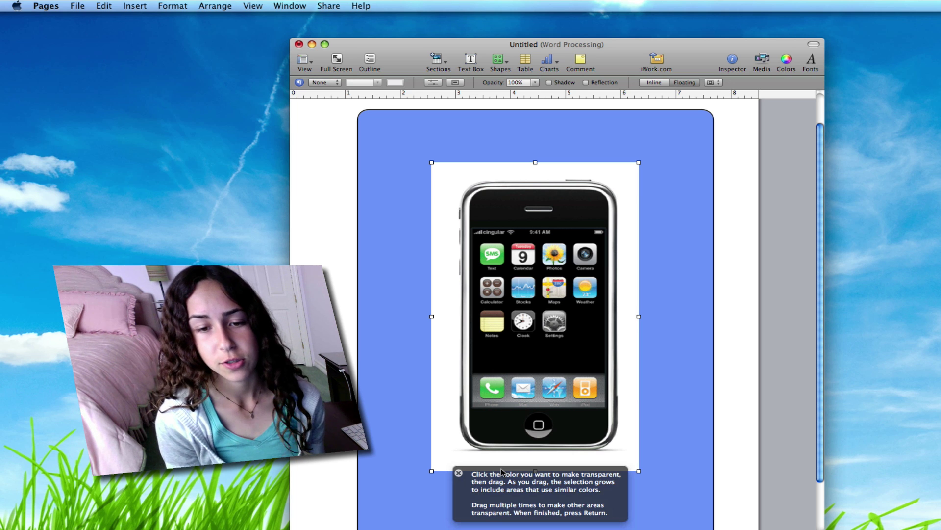
left_click(459, 472)
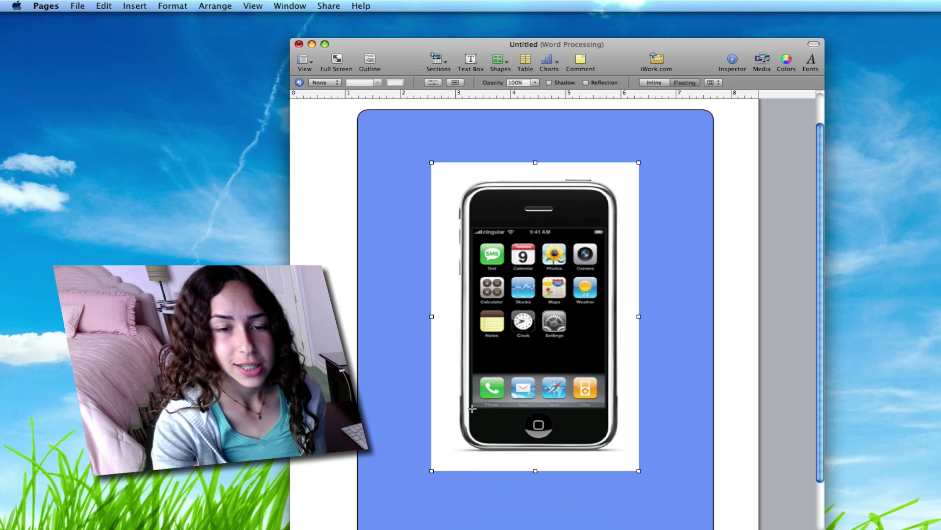
left_click(448, 174)
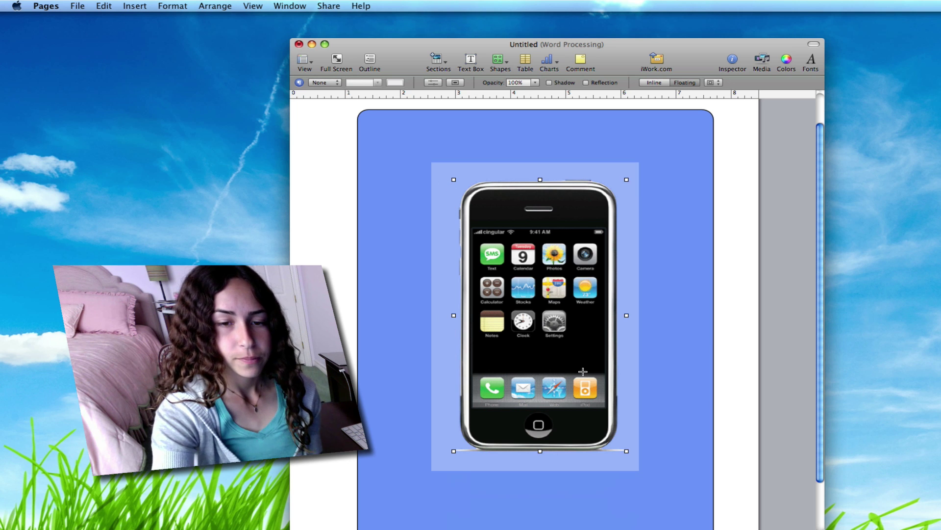
Finish Instant Alpha, shrink the iPhone into the top-left corner, and drop in Photo 56.jpg
left_click(666, 369)
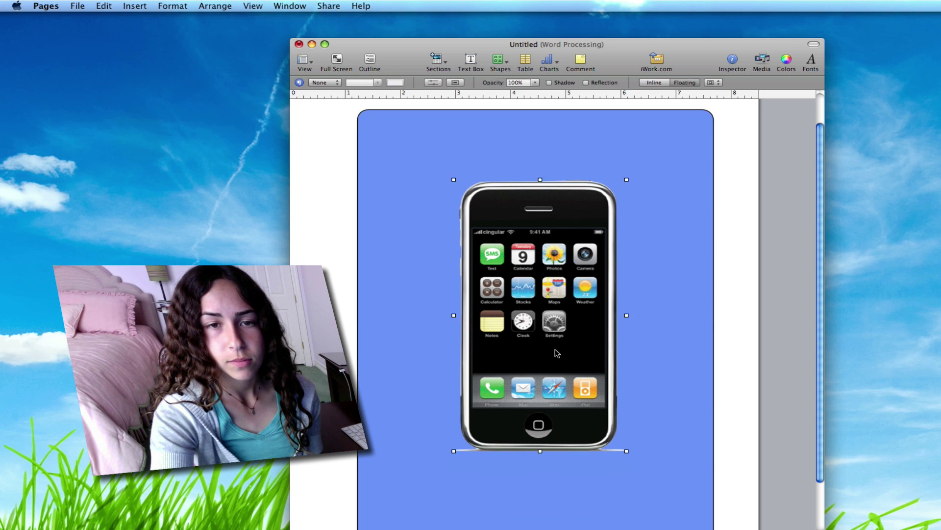
mouse_move(557, 353)
left_mouse_down()
mouse_move(569, 382)
mouse_move(510, 363)
mouse_move(587, 357)
mouse_move(544, 351)
left_mouse_up()
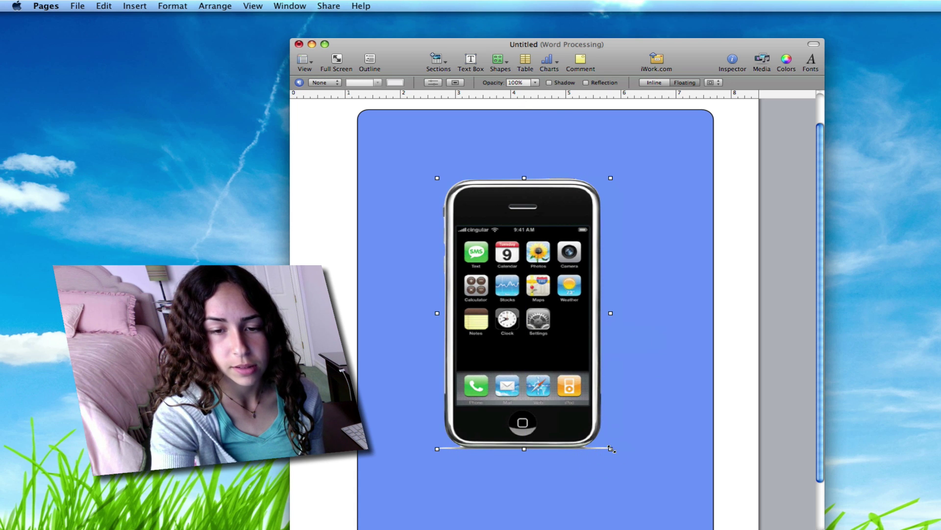
left_click_drag(610, 449, 571, 407)
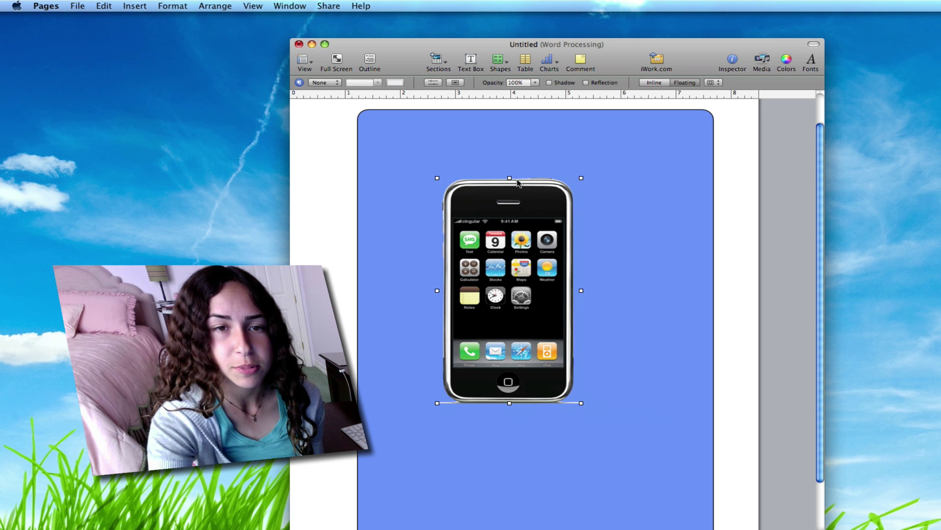
left_click_drag(533, 257, 529, 254)
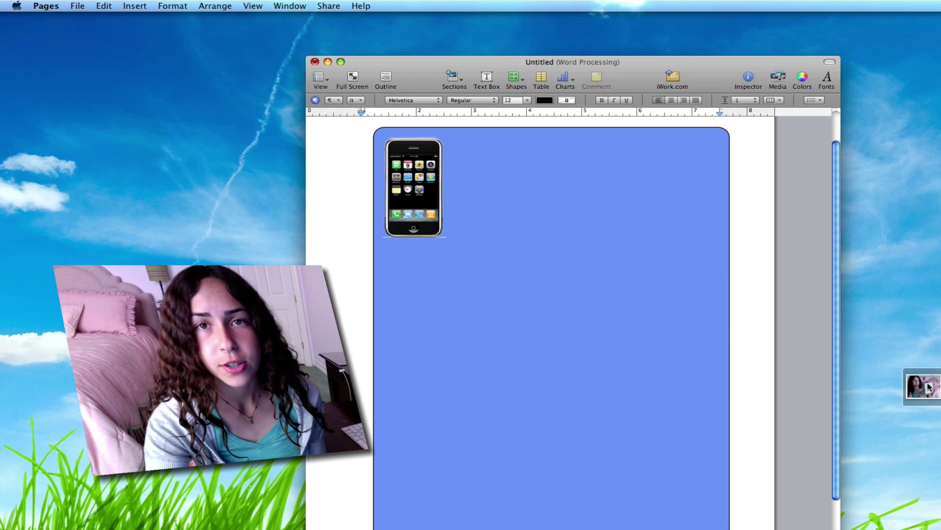
left_click_drag(928, 386, 503, 348)
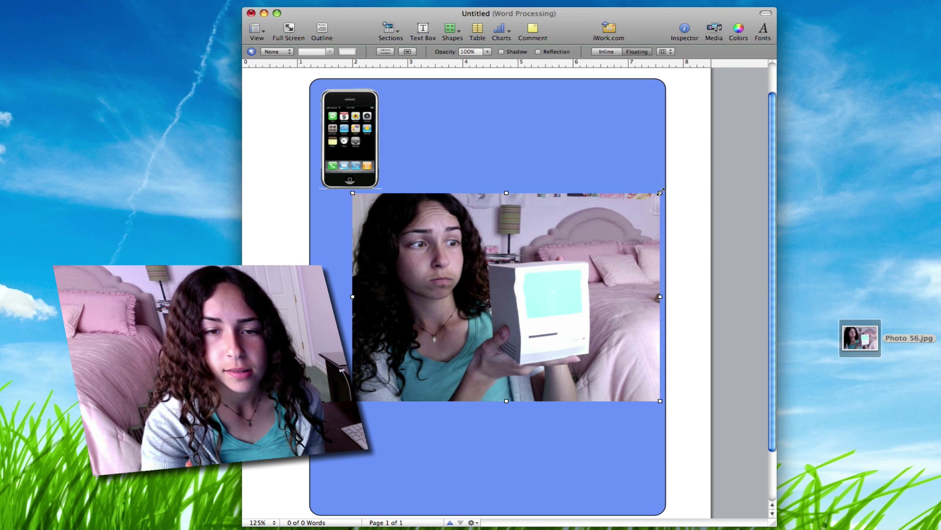
Shrink Photo 56.jpg to 5.00 × 3.75 in and nudge it up below the iPhone
left_click_drag(661, 193, 562, 231)
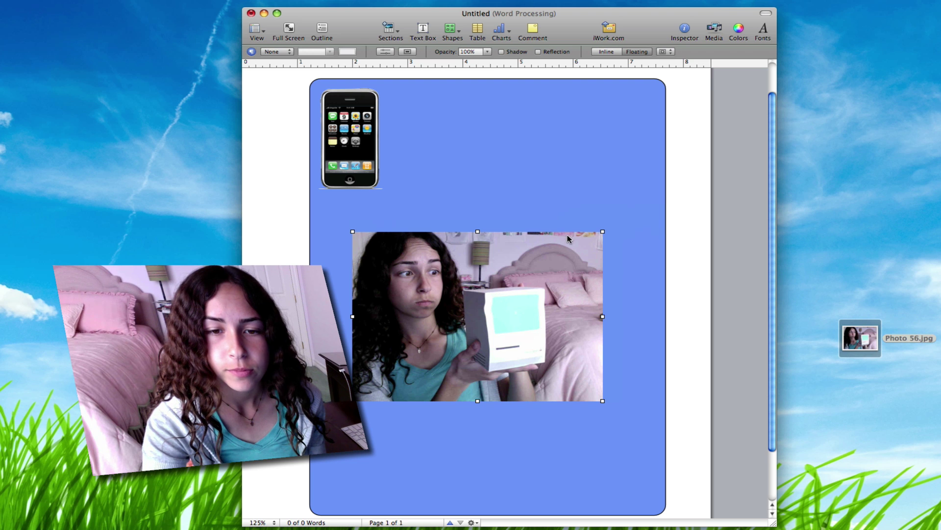
left_click_drag(536, 293, 535, 283)
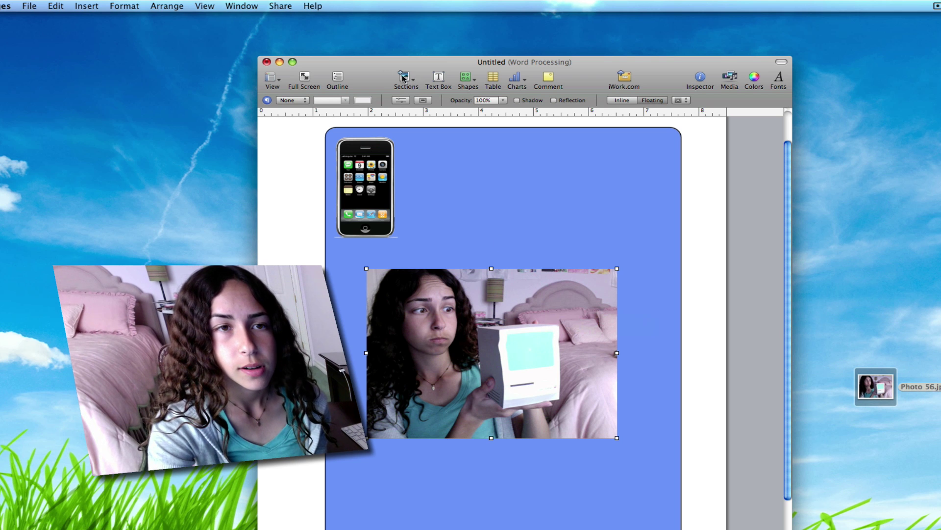
Use Instant Alpha to remove the bed, pink blanket and wall from Photo 56.jpg
left_click(130, 5)
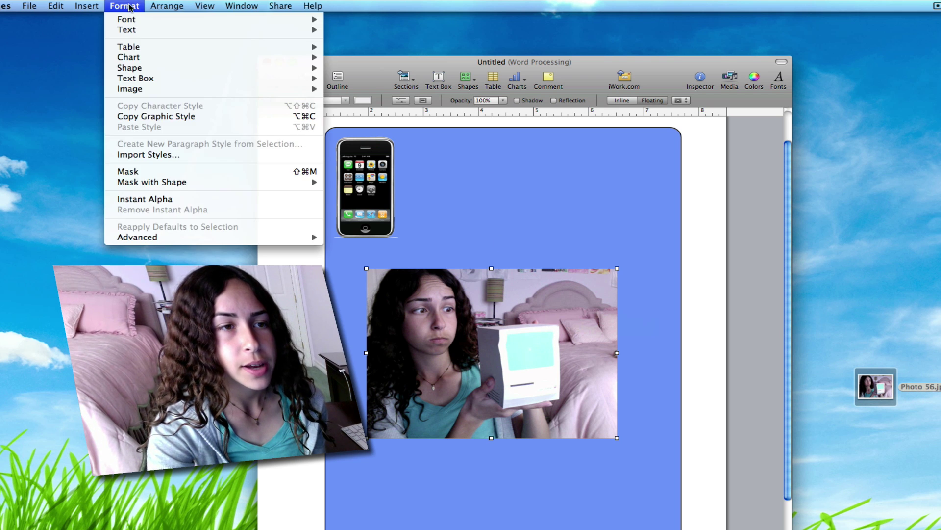
left_click(153, 204)
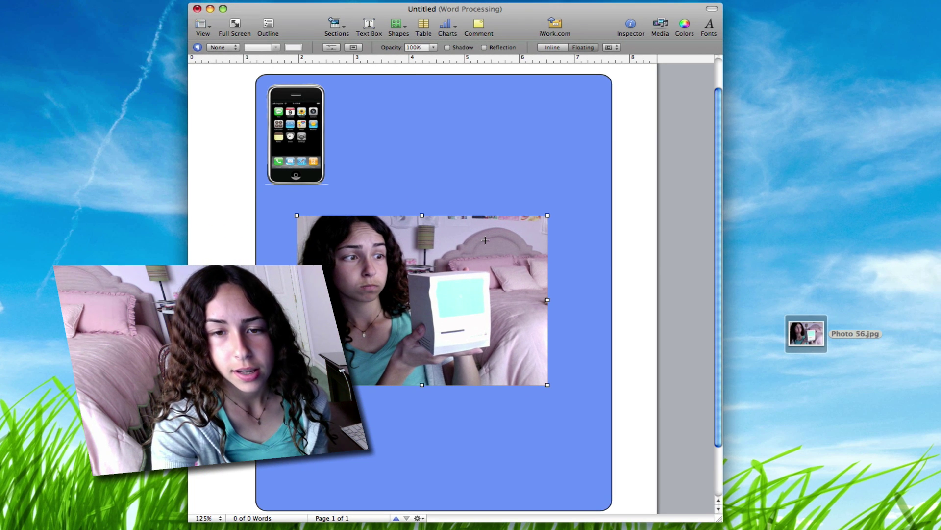
left_click_drag(488, 245, 497, 280)
left_click_drag(518, 333, 515, 368)
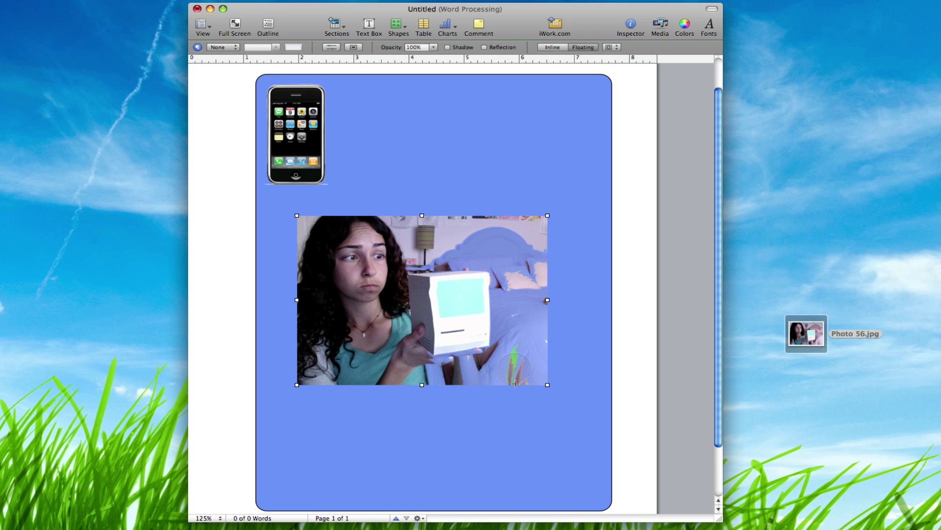
left_click_drag(519, 273, 525, 294)
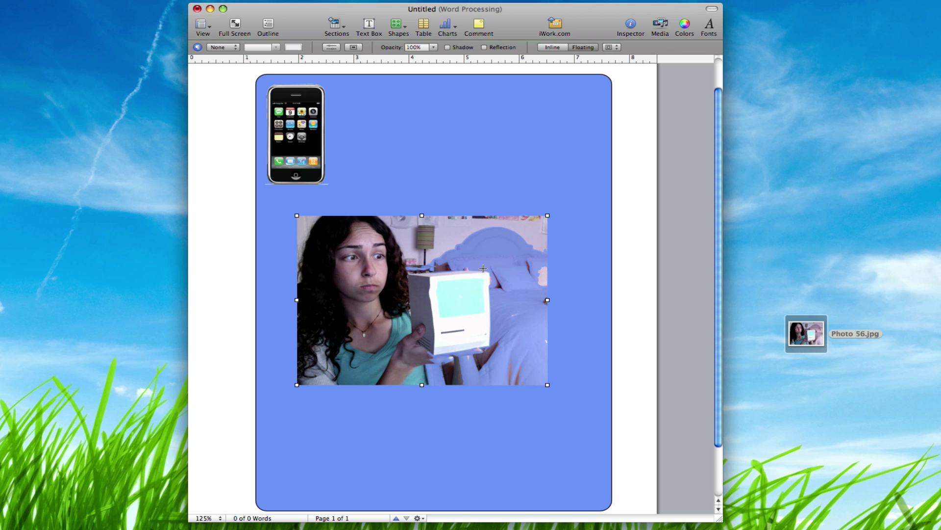
left_click_drag(409, 228, 431, 249)
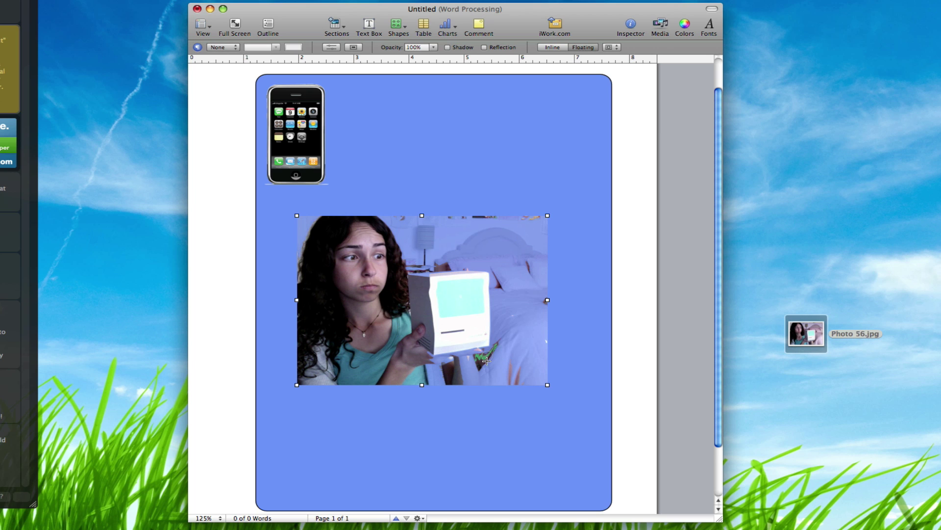
left_click_drag(511, 365, 516, 377)
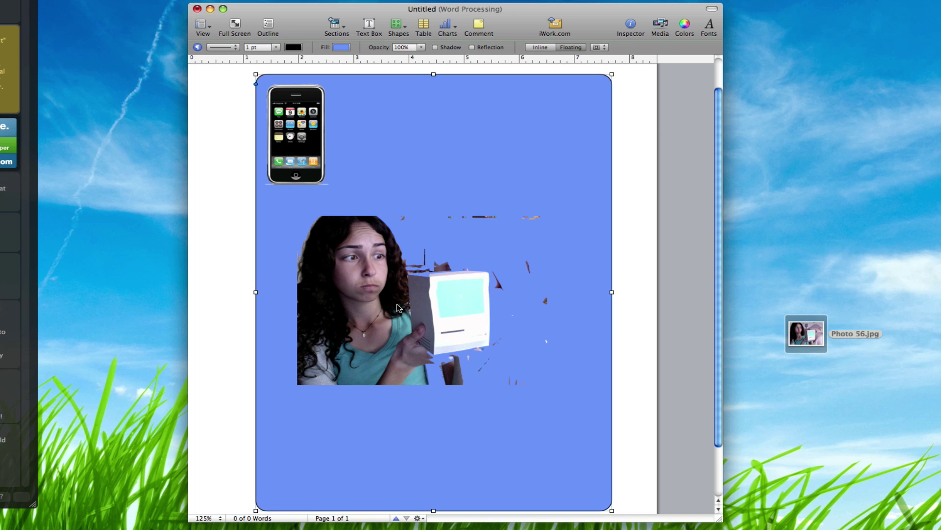
Move the cut-out photo up beside the iPhone along the rectangle's top edge
left_click_drag(400, 308, 418, 313)
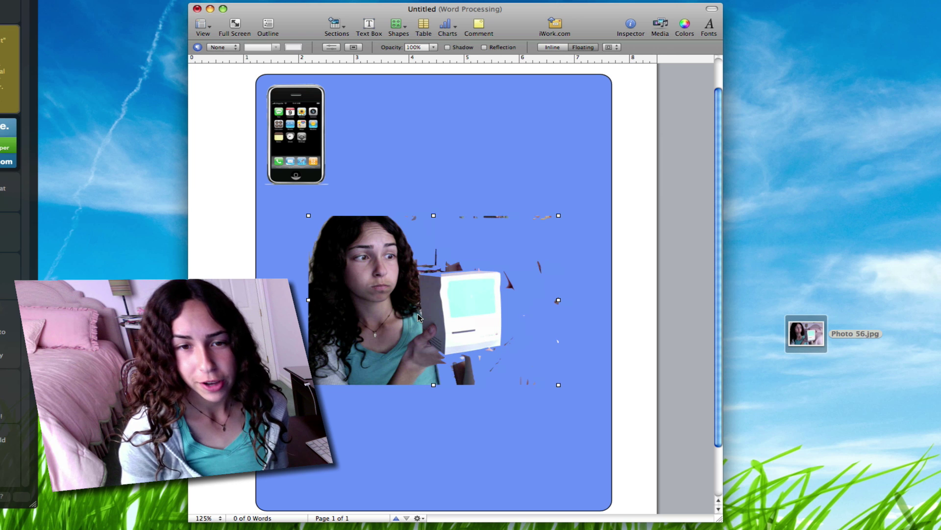
left_click_drag(383, 297, 421, 172)
left_click(517, 307)
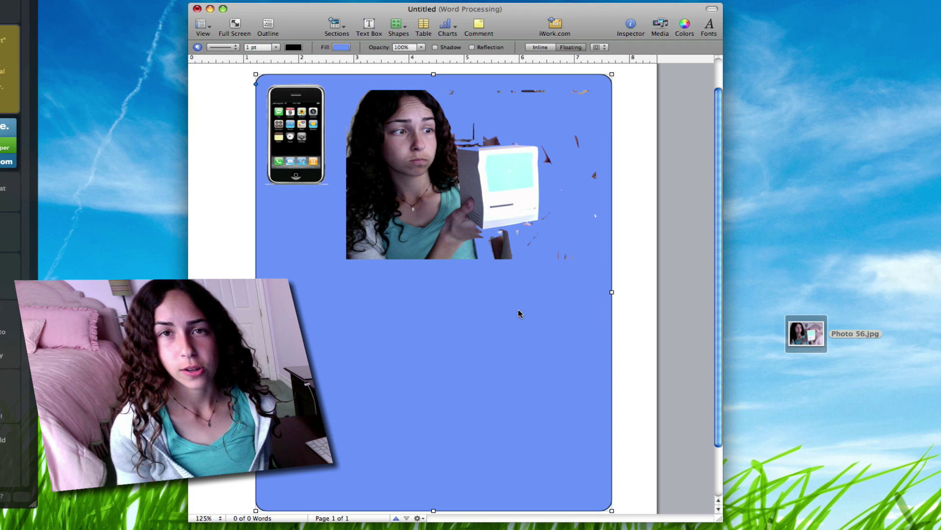
Minimize Pages, launch Preview via Spotlight, and open iphone_home.gif in it
key("super+m")
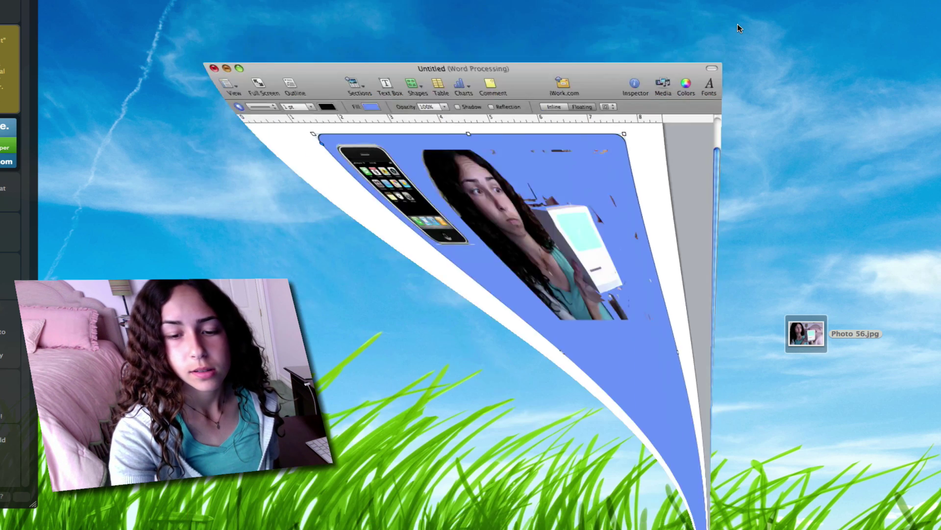
left_click(931, 5)
type("phot")
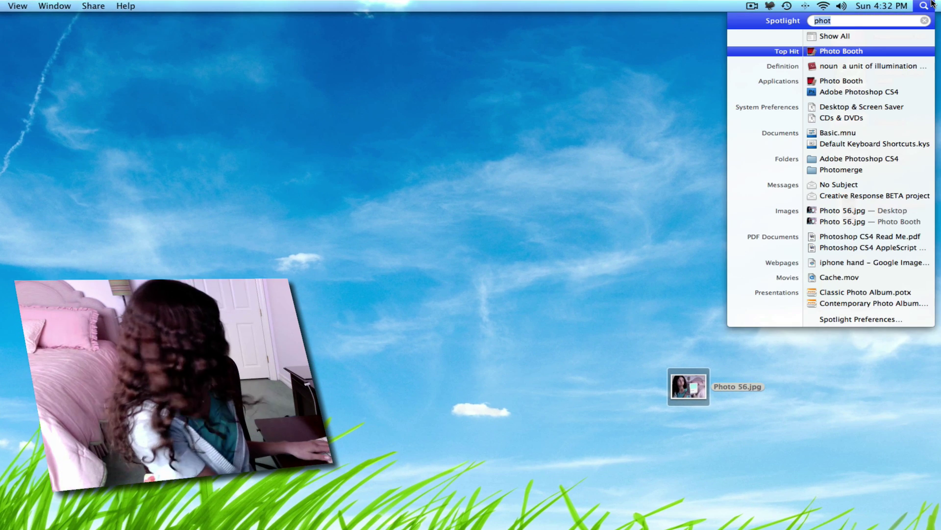
type("prev")
key("Return")
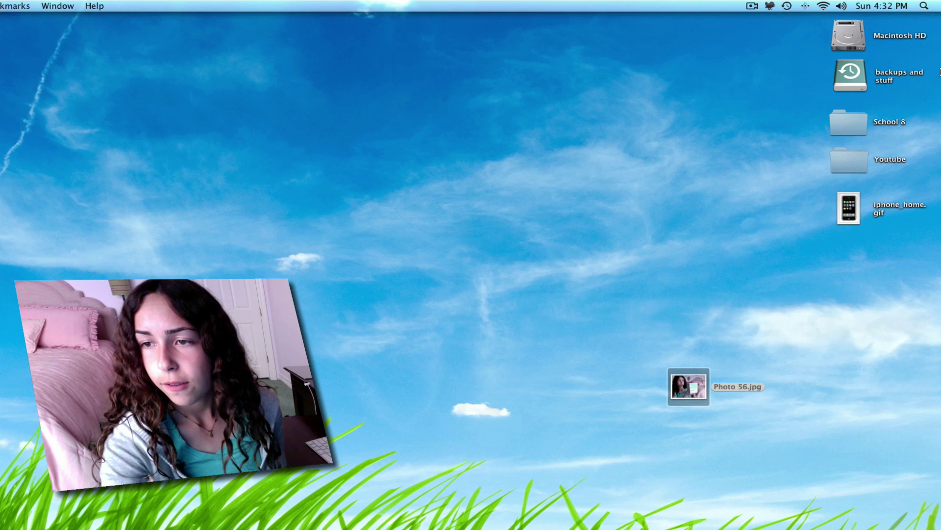
left_click_drag(856, 215, 451, 505)
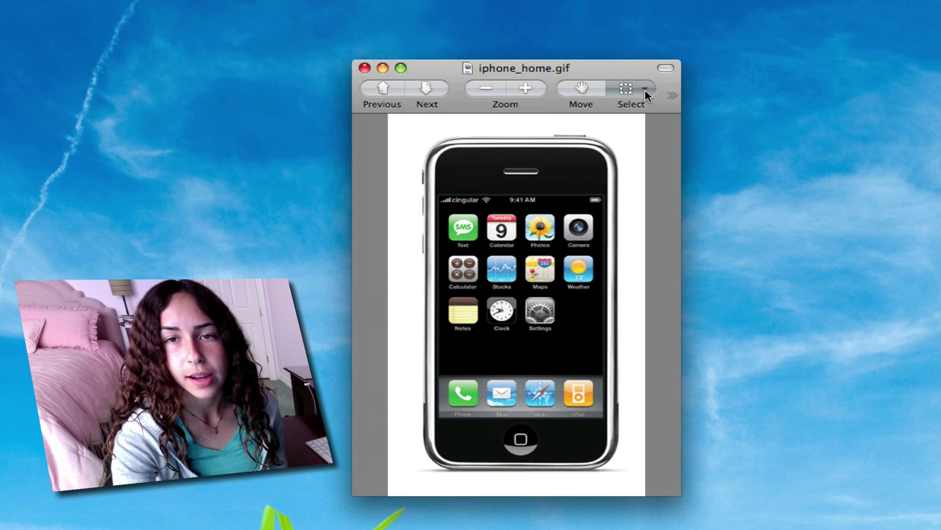
Remove iphone_home.gif's white background with Preview's Instant Alpha, then deselect the image
left_click(645, 89)
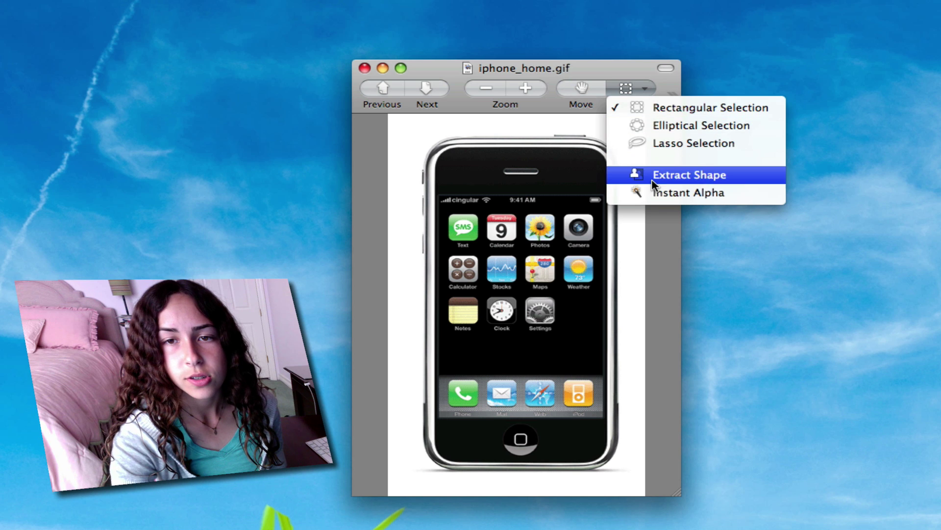
left_click(663, 196)
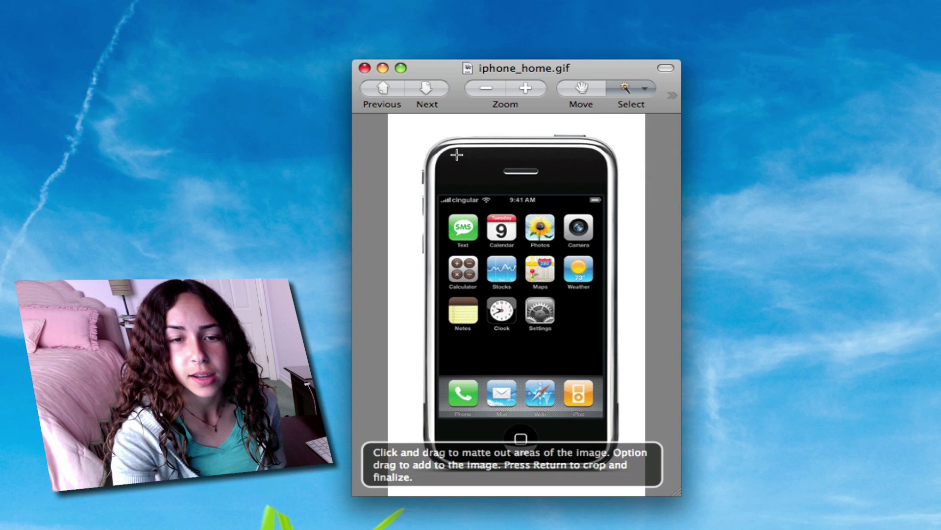
left_click_drag(418, 124, 582, 224)
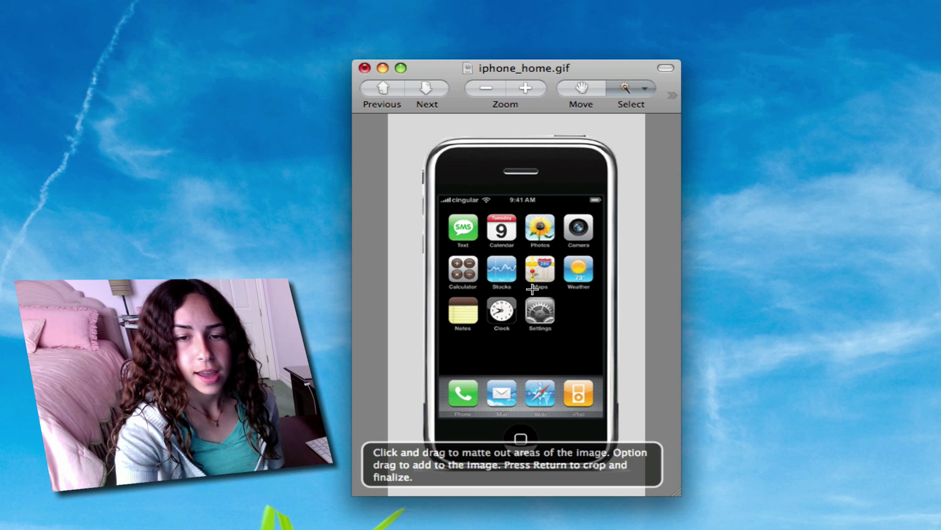
key("Return")
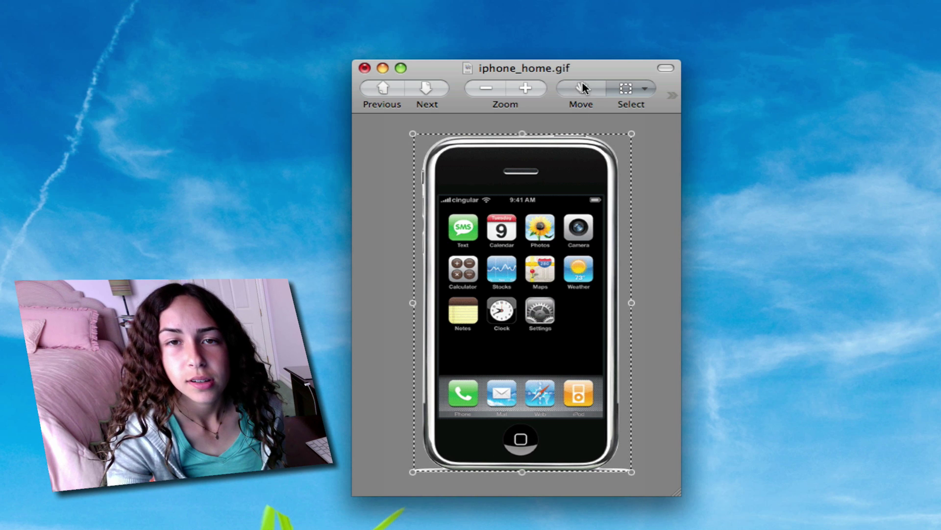
left_click_drag(572, 72, 569, 73)
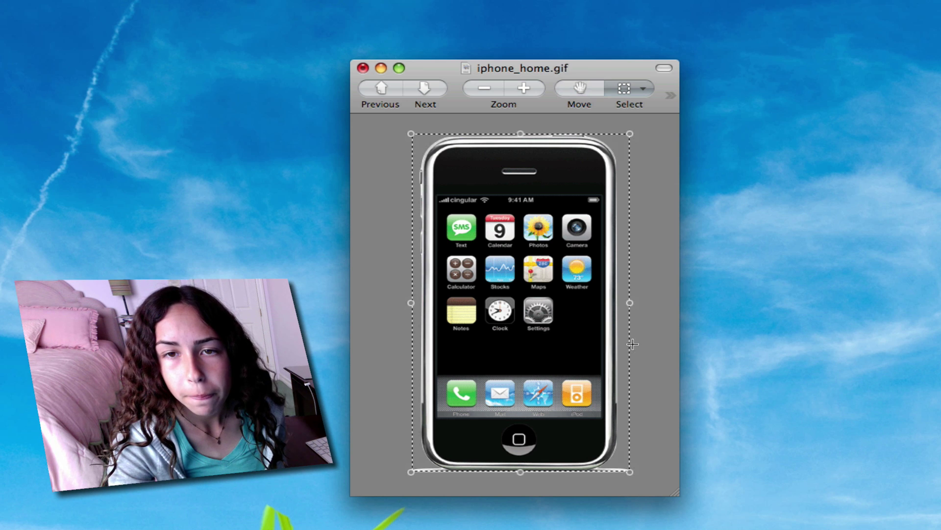
left_click(390, 186)
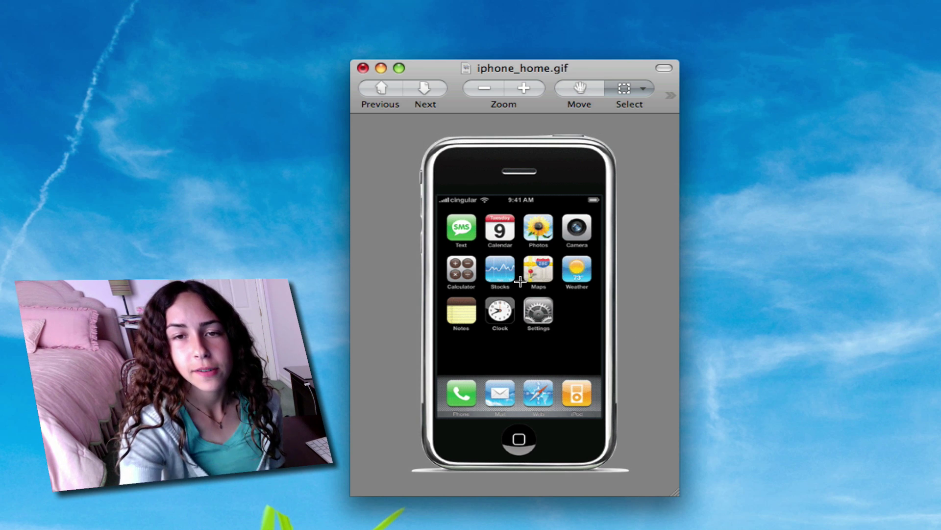